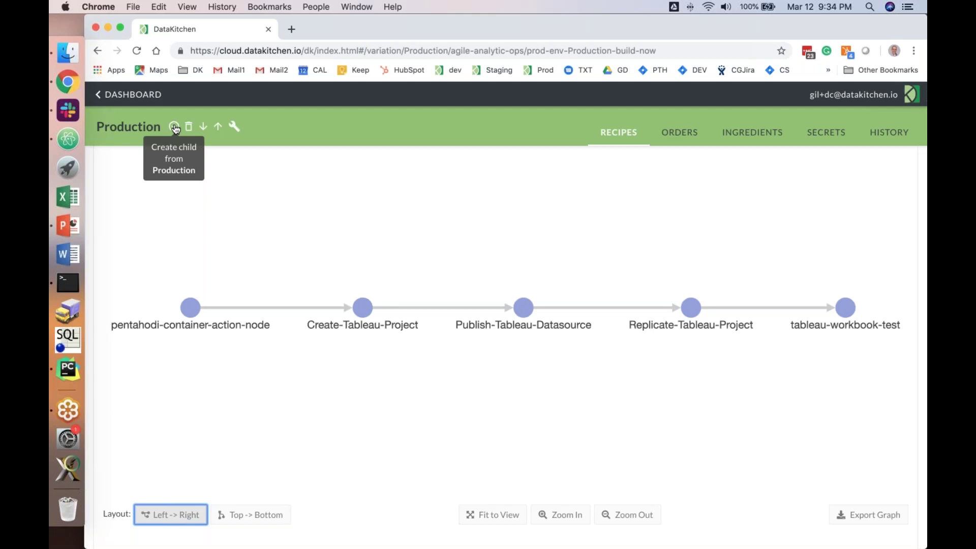
Step: Start a child kitchen of Production, using DevSprint as both its name and its description
left_click(174, 127)
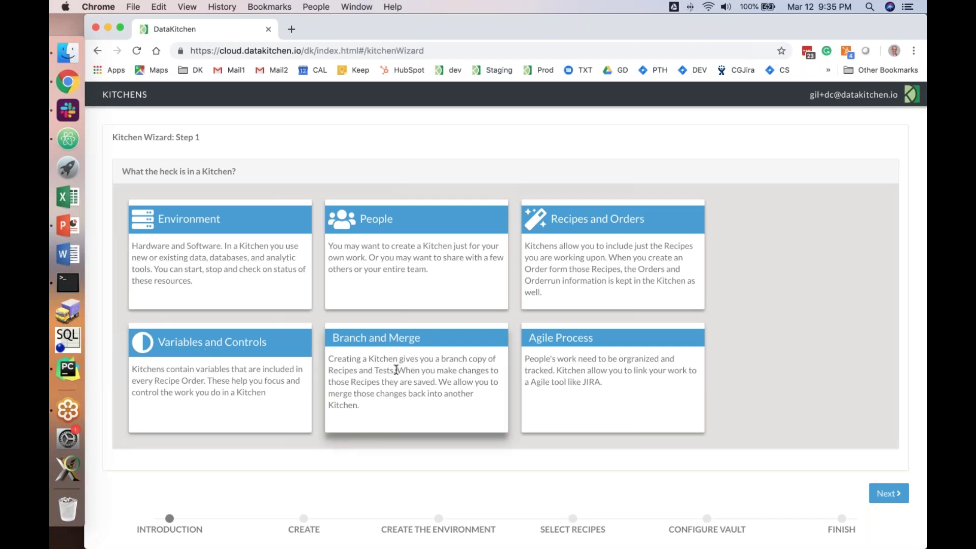
left_click(889, 495)
left_click(377, 219)
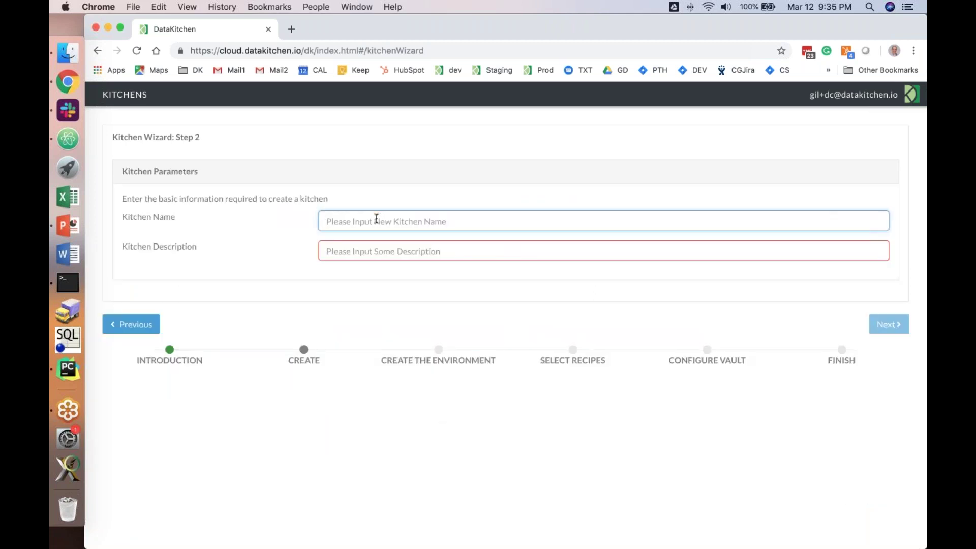
type("DevSprint")
double_click(339, 221)
key("cmd+c")
left_click(364, 253)
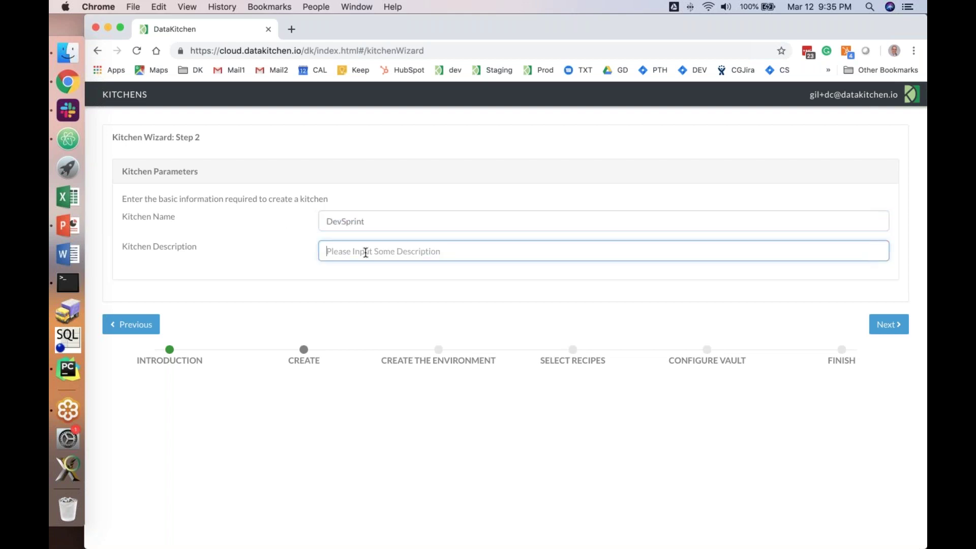
key("cmd+v")
left_click(890, 325)
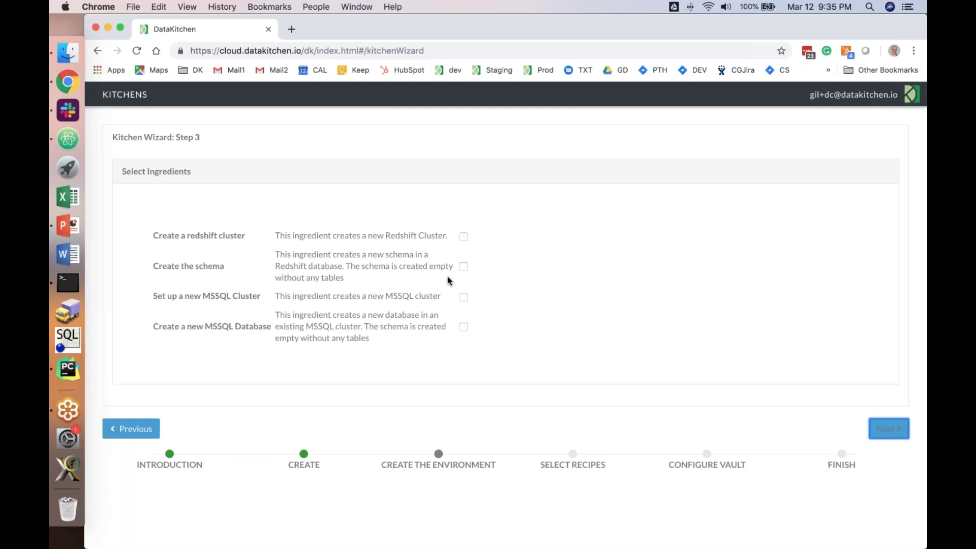
Step: Include the Create the schema ingredient and only the agile-analytic-ops recipe in the new kitchen
left_click(463, 267)
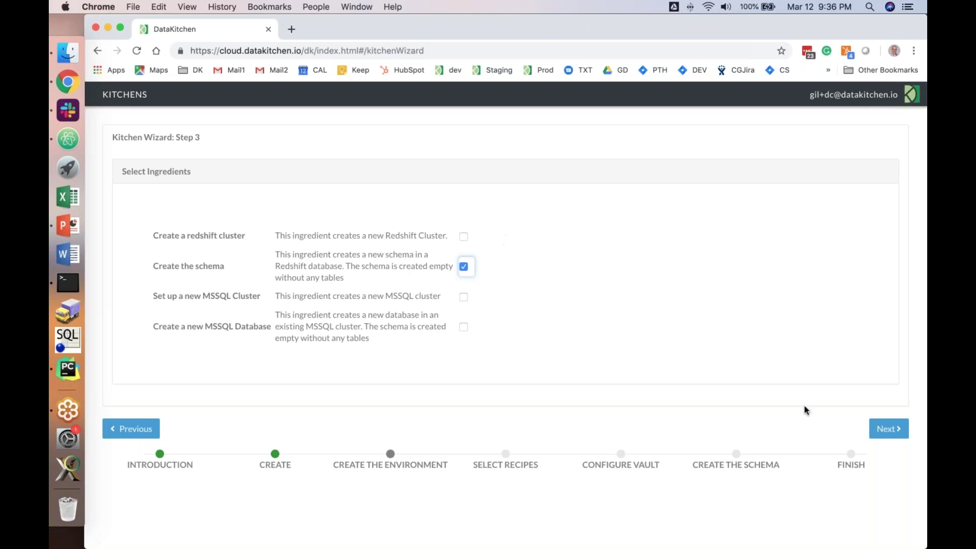
left_click(881, 431)
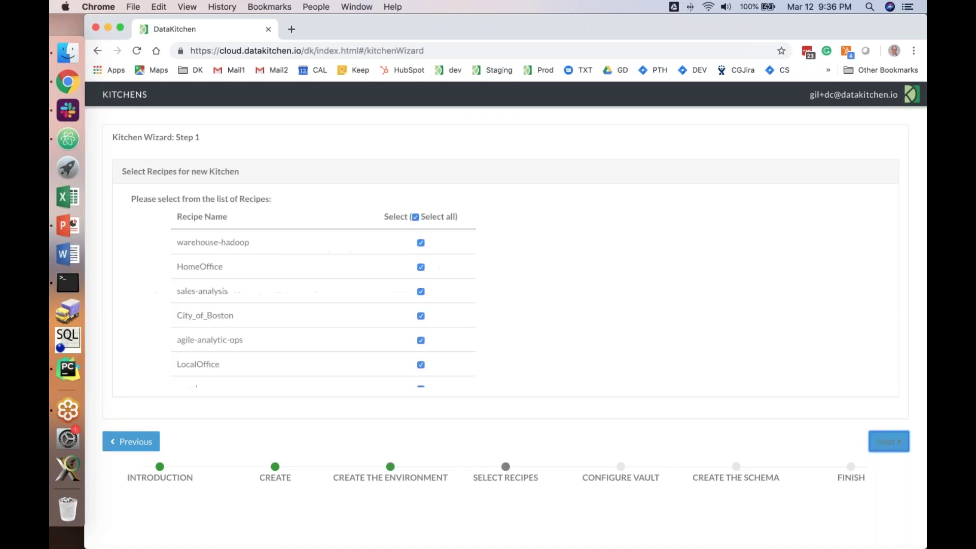
left_click(415, 217)
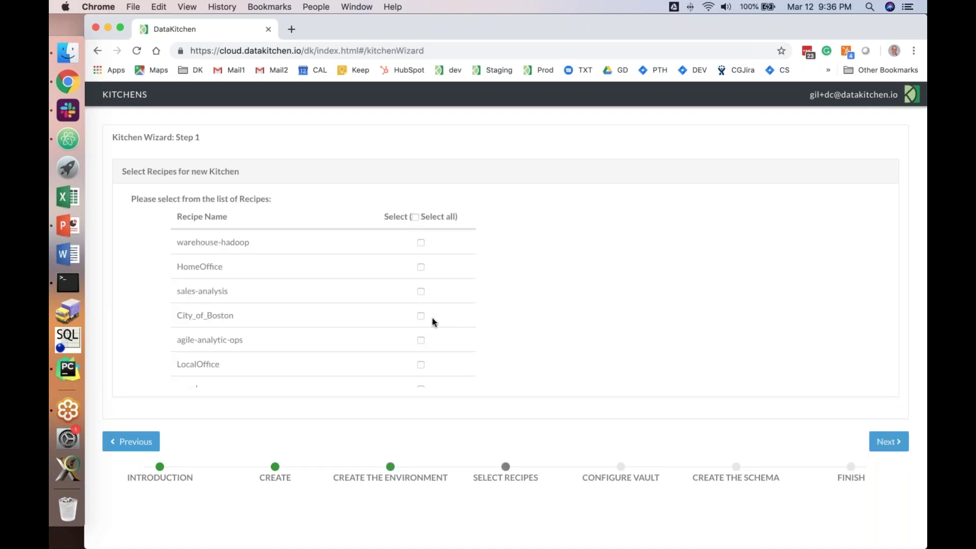
left_click(420, 291)
left_click(422, 340)
left_click(420, 291)
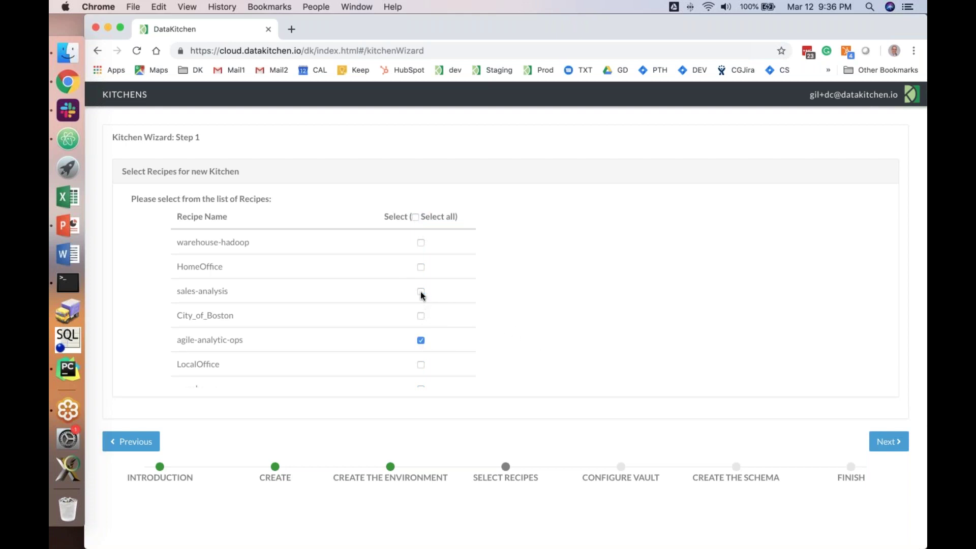
left_click(887, 450)
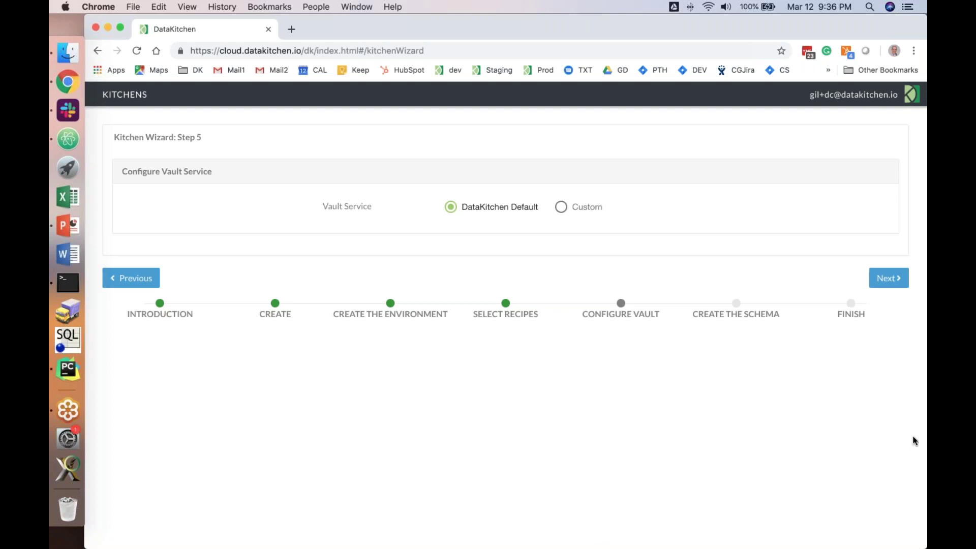
Step: Keep the default vault service and complete the wizard with DevSprint as both the RedShift schema and the Tableau project name
left_click(893, 285)
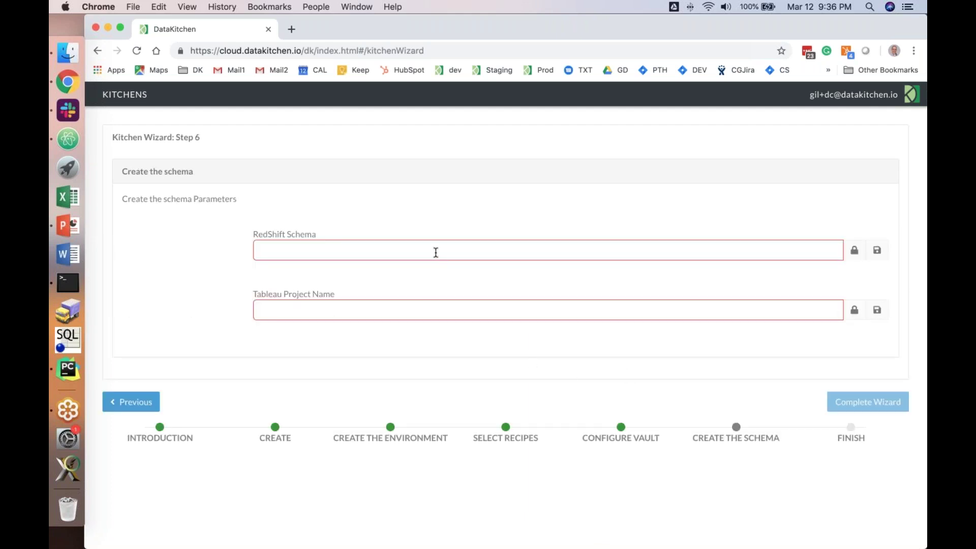
left_click(436, 252)
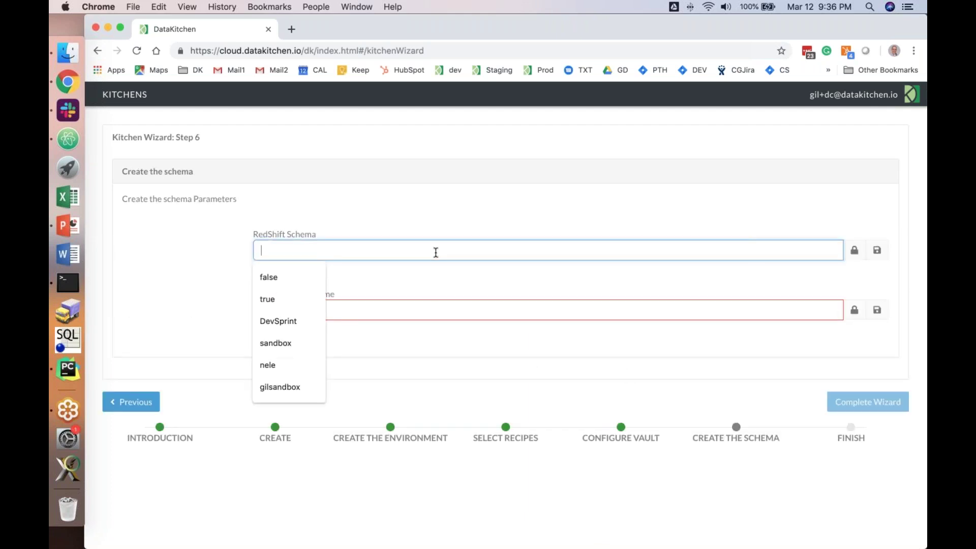
key("super+v")
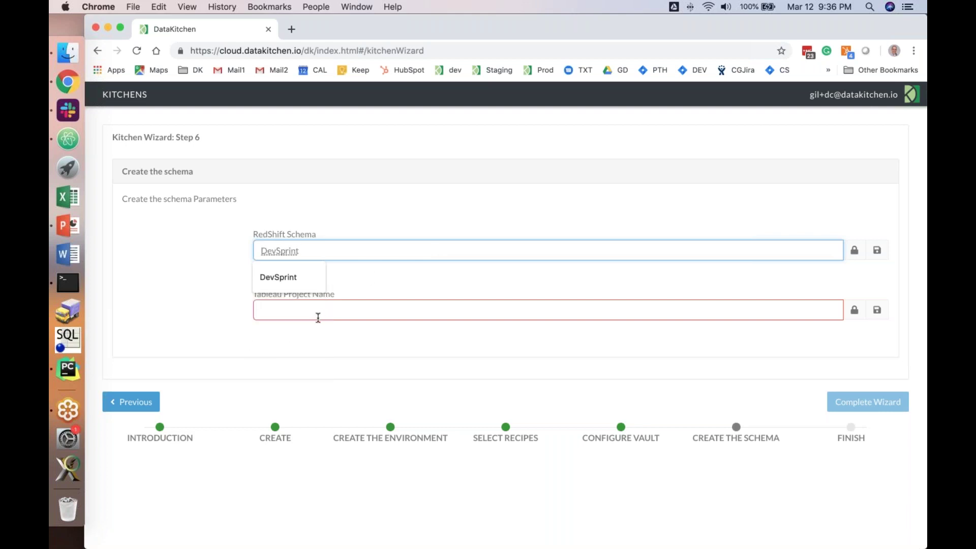
left_click(295, 337)
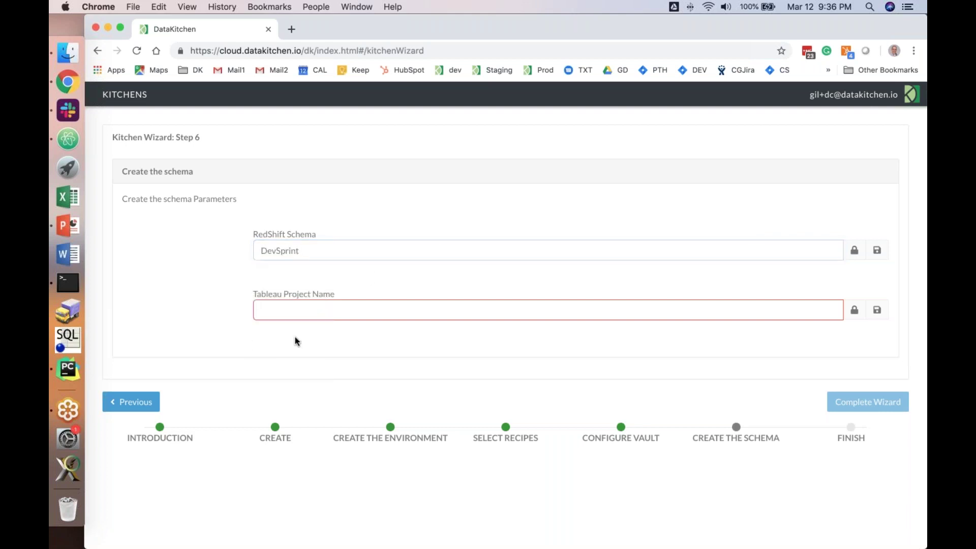
left_click(283, 308)
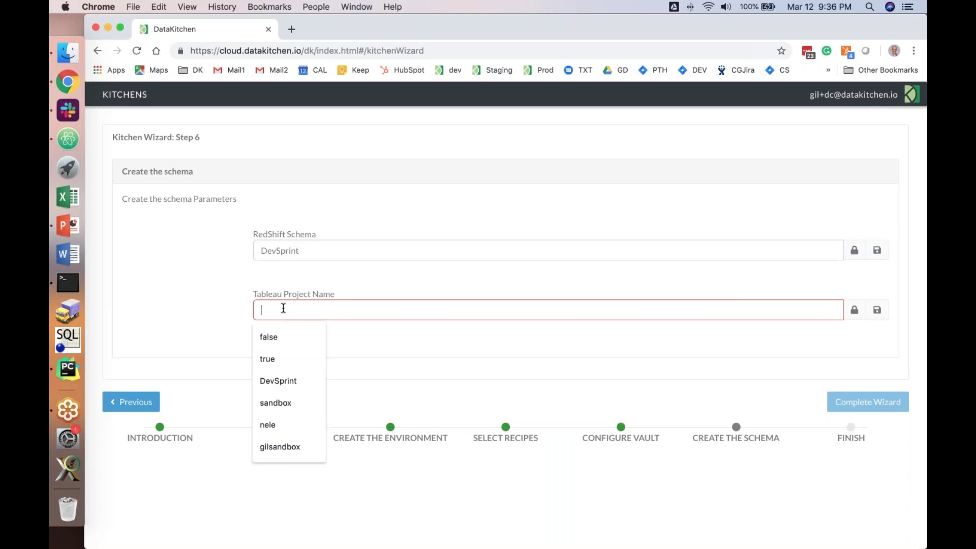
key("super+v")
left_click(225, 303)
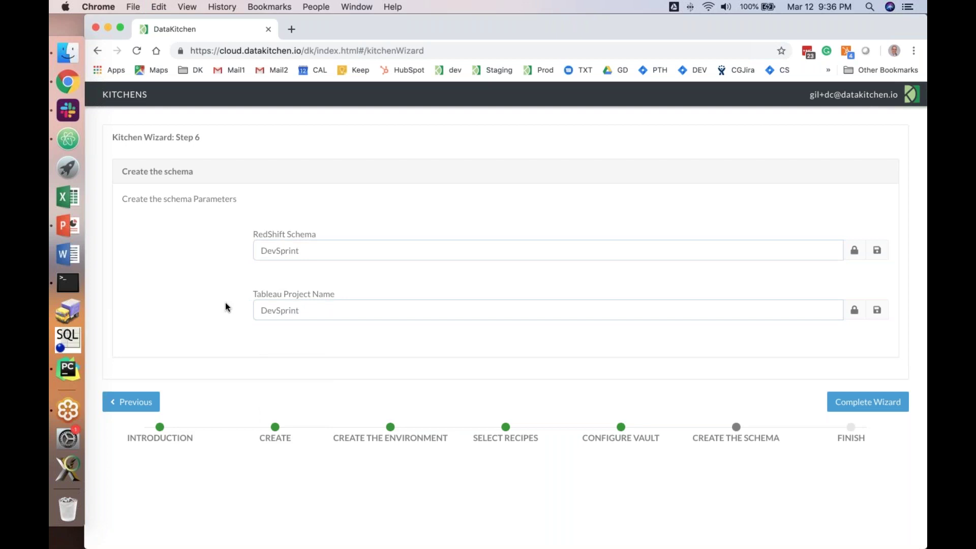
left_click(850, 405)
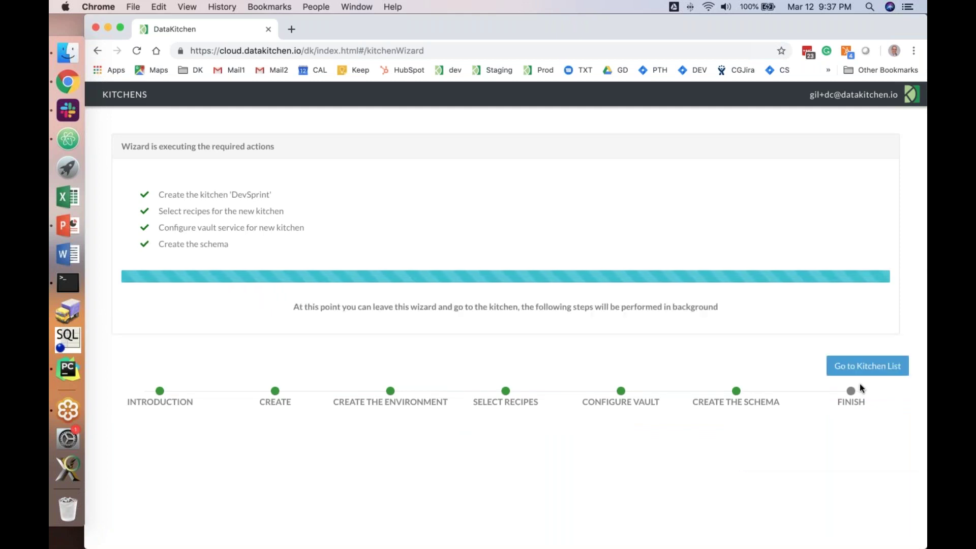
Step: Go to the new DevSprint kitchen and examine the details and graph of its create-schema-now order run
left_click(859, 367)
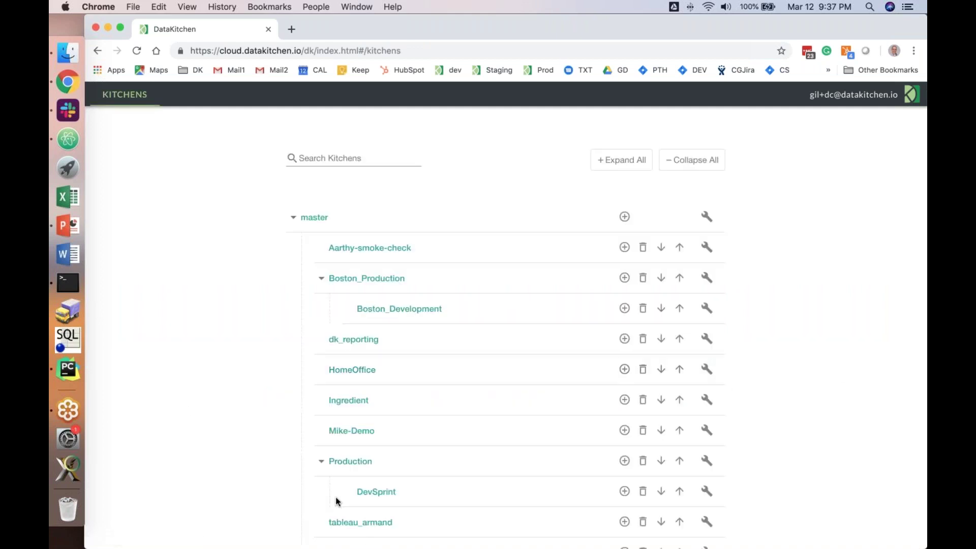
scroll(338, 501, "down", 3)
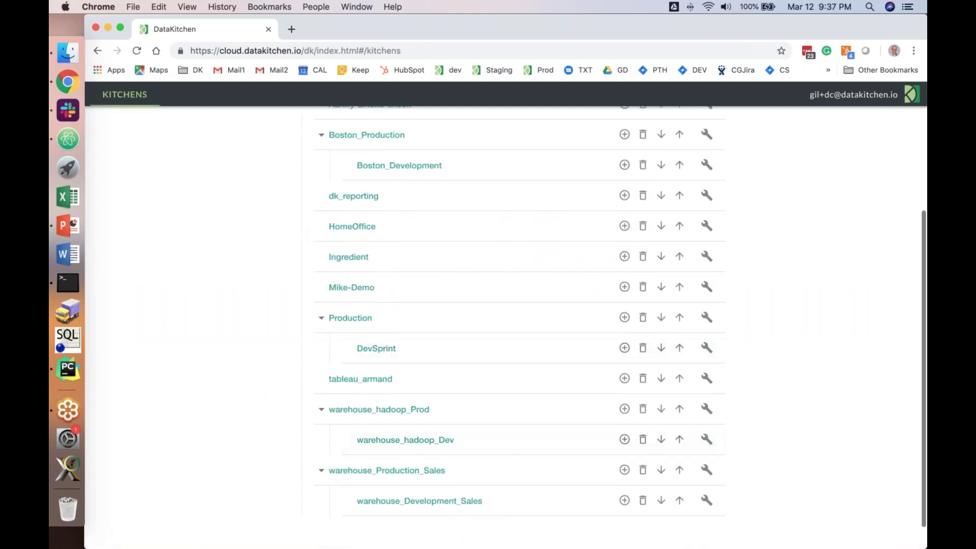
left_click(375, 349)
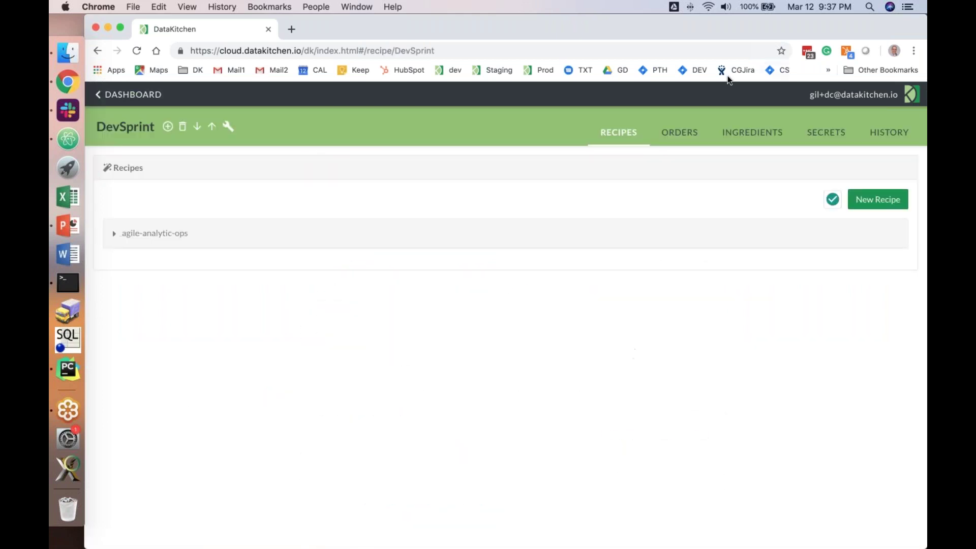
left_click(668, 135)
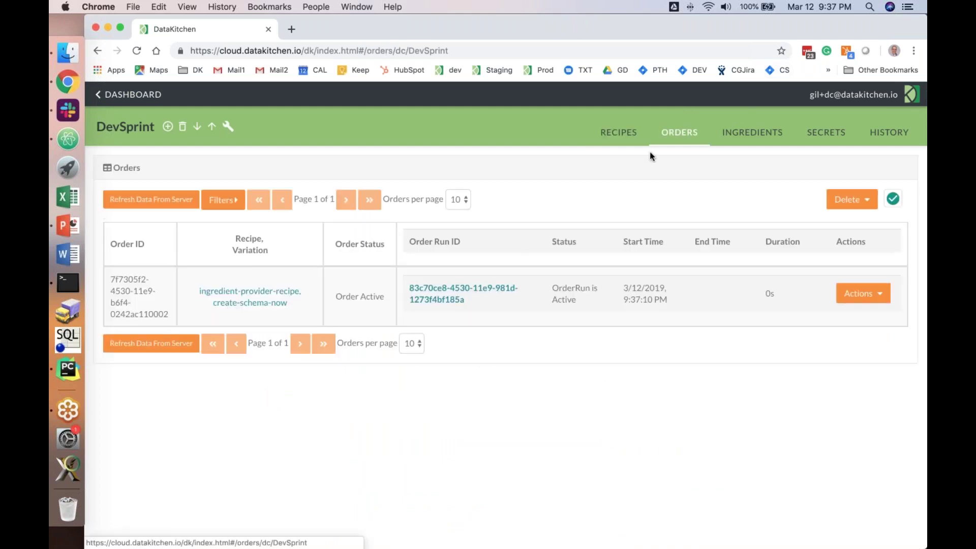
left_click(421, 300)
scroll(478, 336, "down", 10)
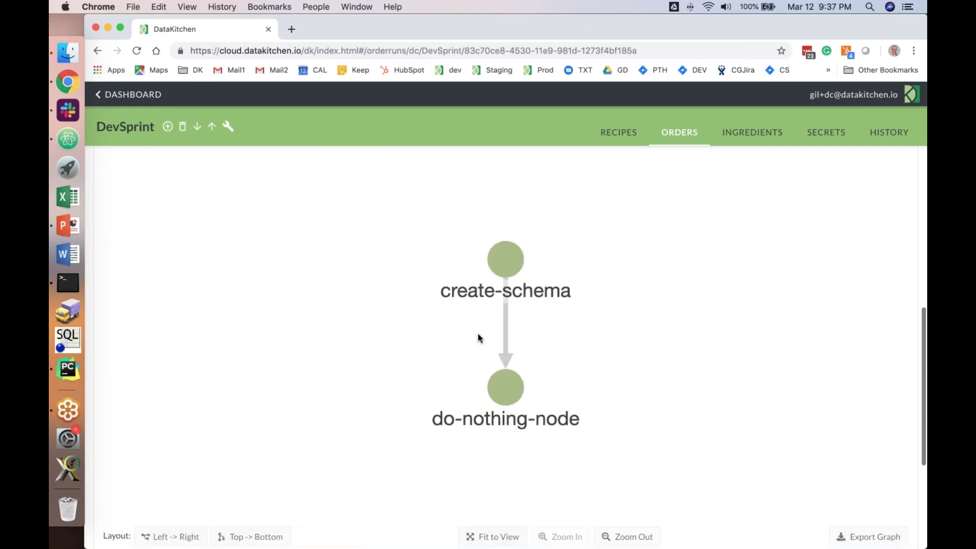
scroll(478, 338, "up", 4)
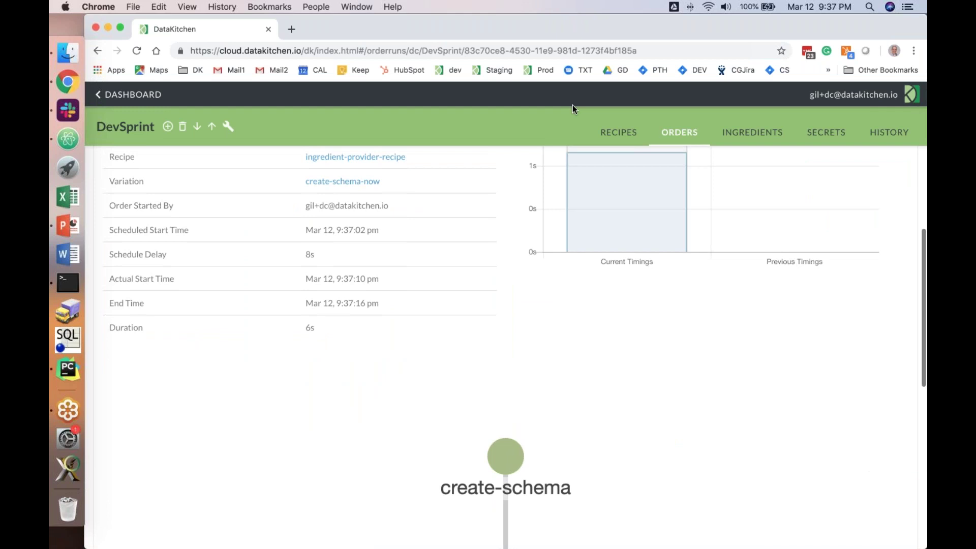
Step: Open the prod-env-DevSprint-build-now variation of the agile-analytic-ops recipe for editing and view its node graph
left_click(620, 138)
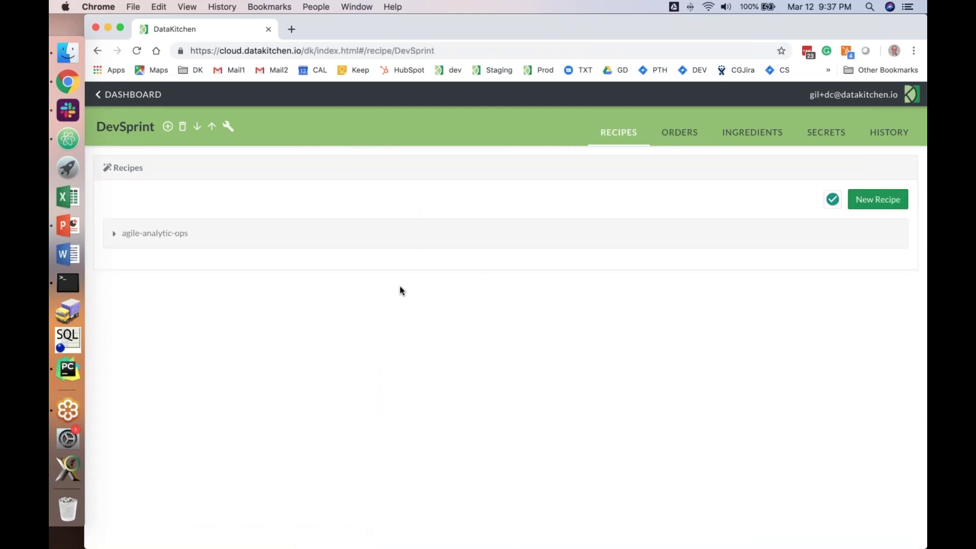
left_click(115, 235)
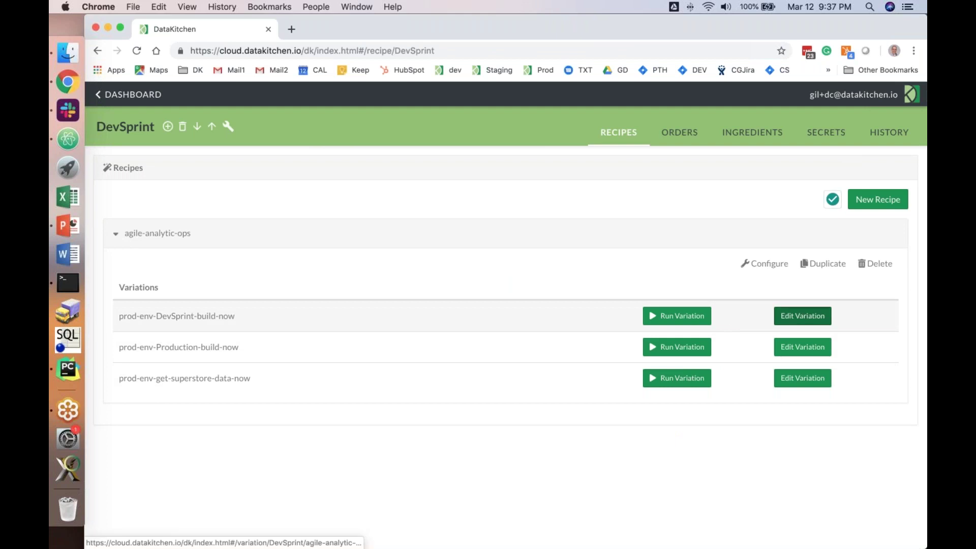
left_click(800, 316)
scroll(505, 346, "down", 5)
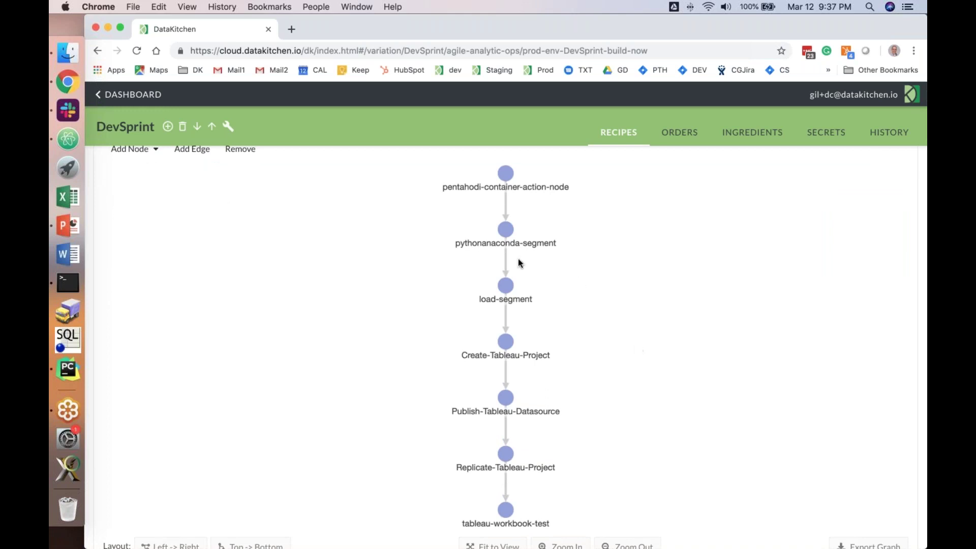
Step: Open the pythonanaconda-segment node and view the source of its docker-share/config.json file
double_click(502, 231)
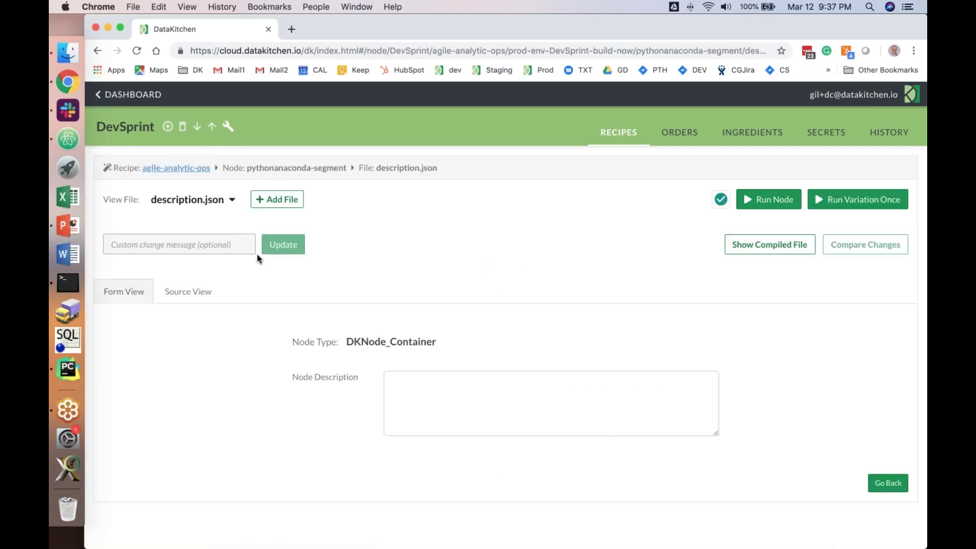
left_click(194, 203)
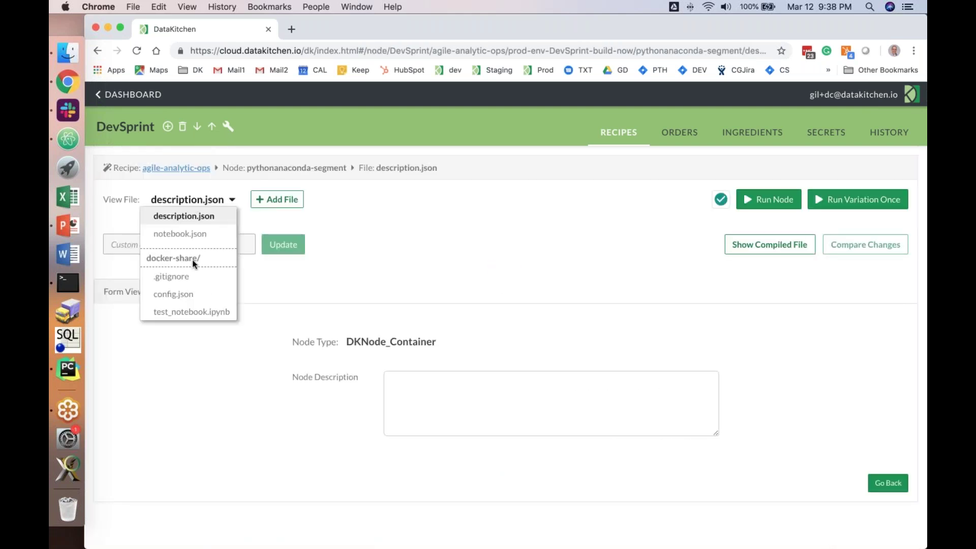
left_click(181, 295)
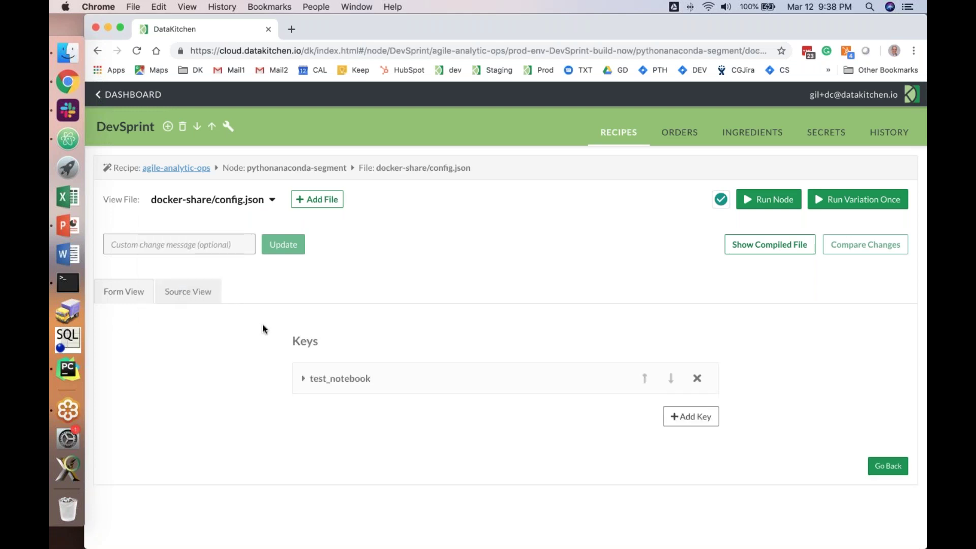
scroll(278, 337, "down", 1)
left_click(192, 280)
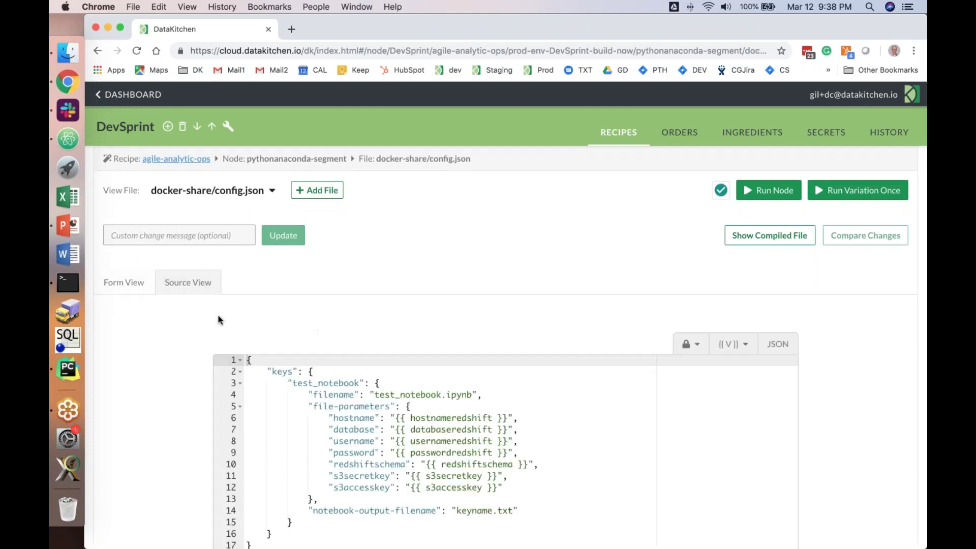
scroll(232, 334, "down", 5)
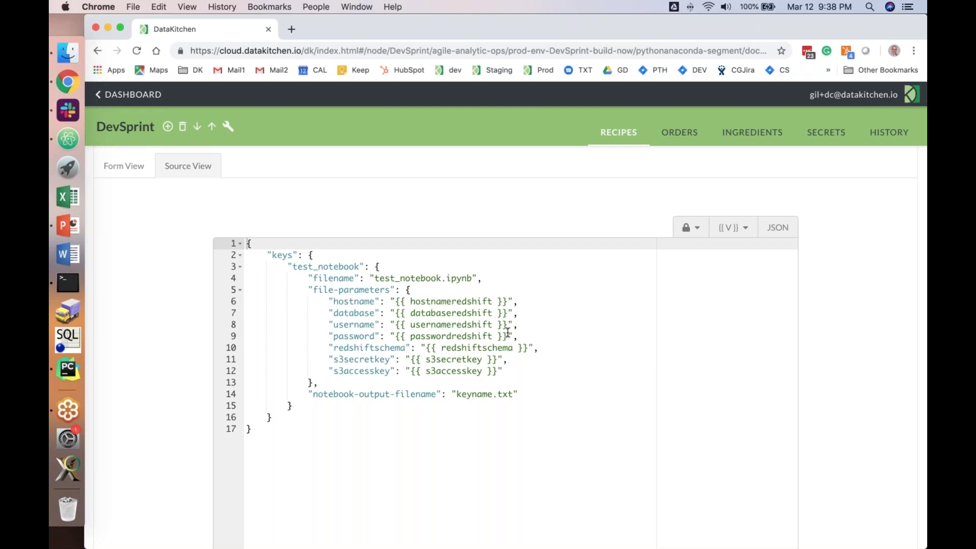
Step: Examine the S3 key and redshiftschema entries in the compiled version of config.json, and close it
left_click(757, 244)
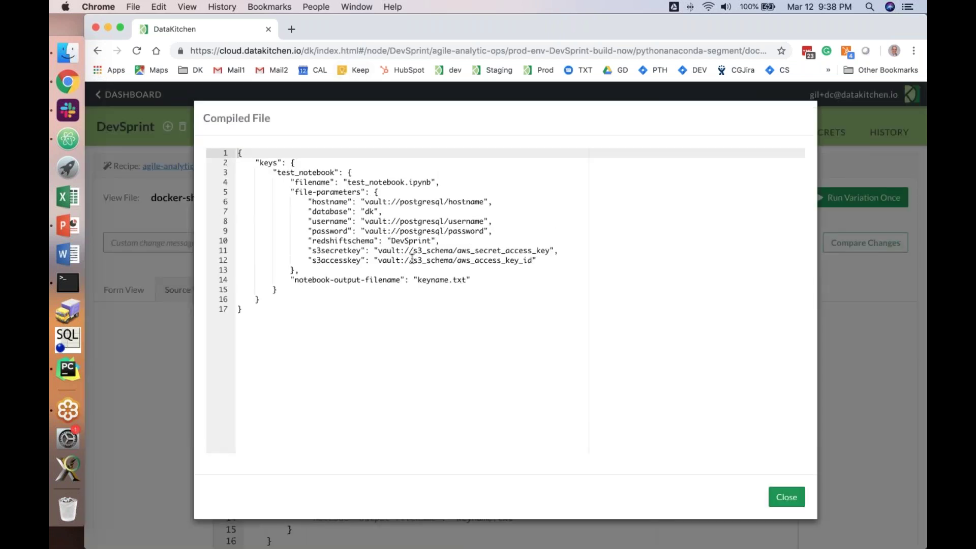
left_click_drag(417, 250, 425, 262)
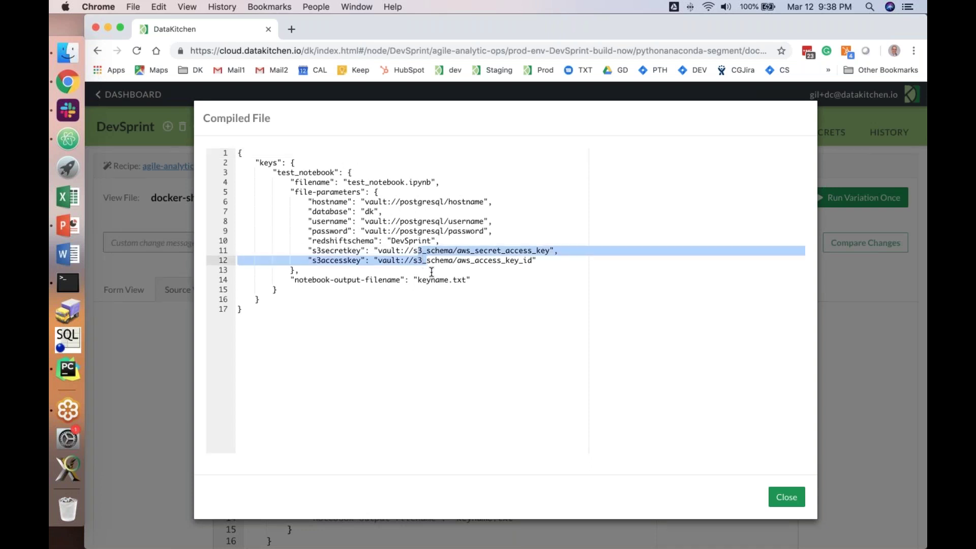
double_click(409, 240)
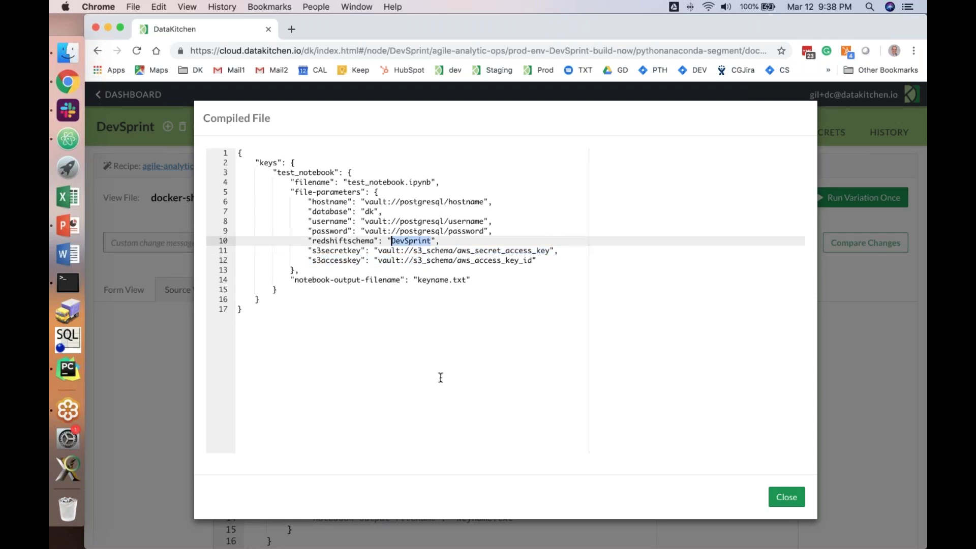
left_click(798, 497)
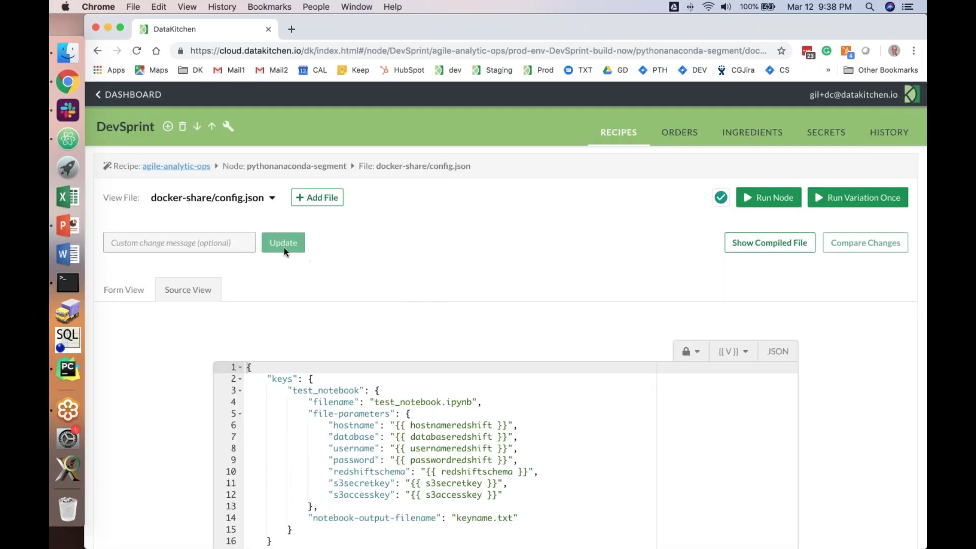
Step: Open the node's description.json file and enter "Uses python to make a segment." as the node description
left_click(230, 201)
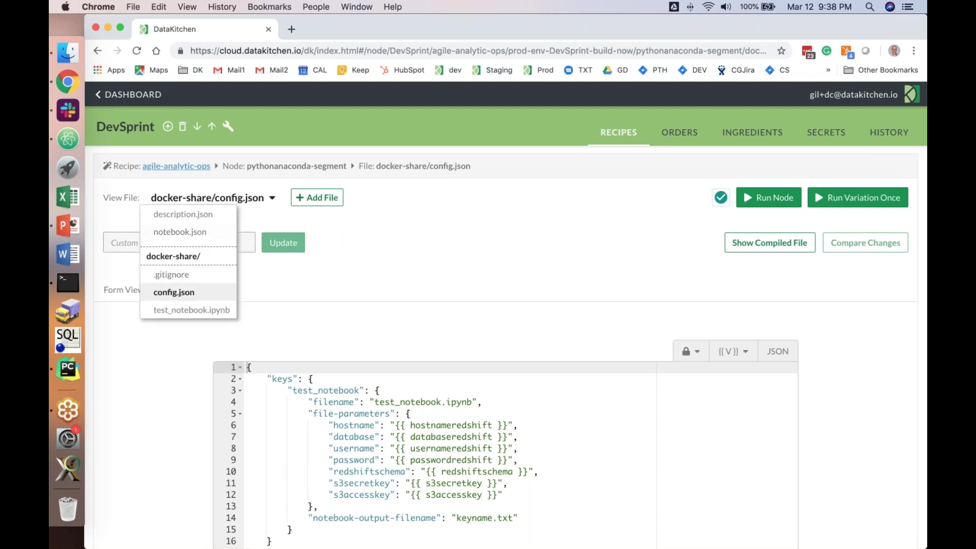
left_click(189, 216)
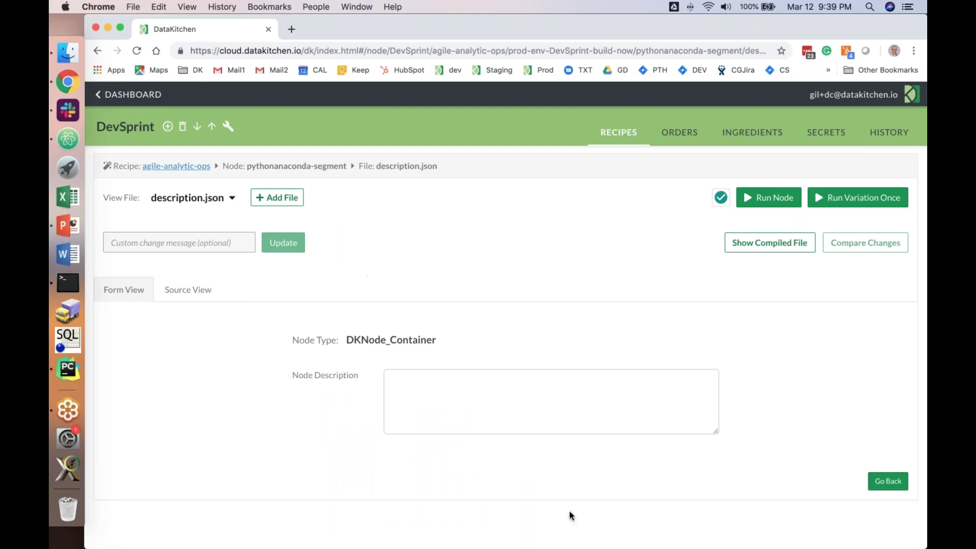
left_click(485, 392)
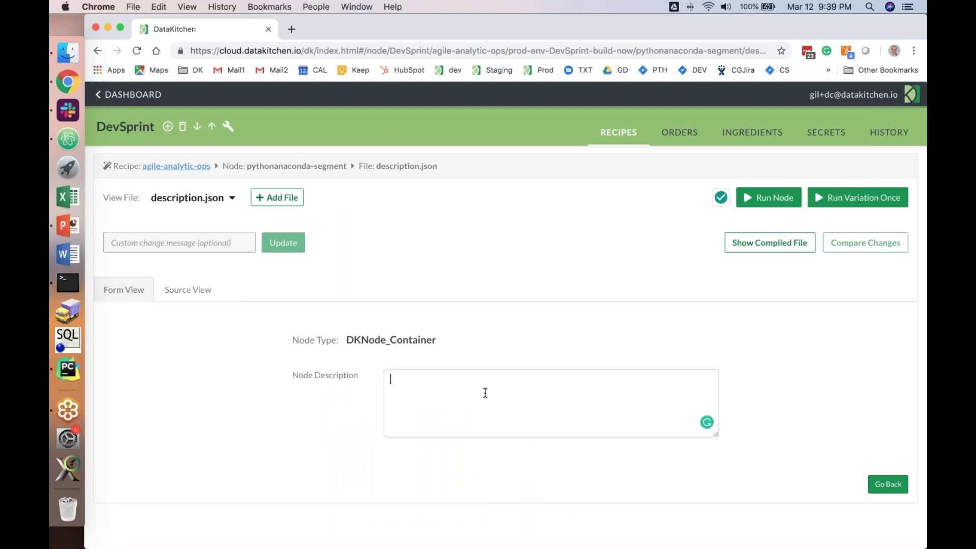
type("Use")
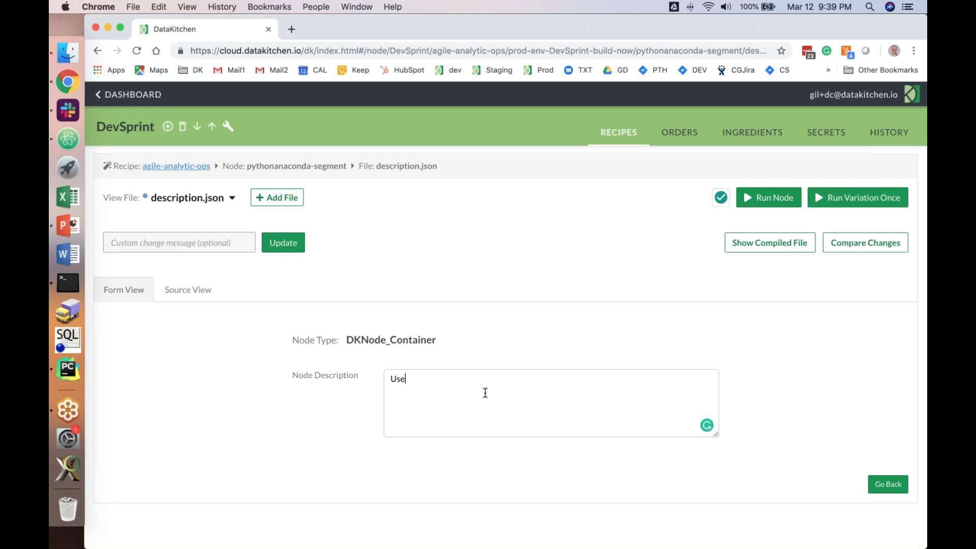
type("s python to make a segment")
key("BackSpace")
key("BackSpace")
key("BackSpace")
key("BackSpace")
key("BackSpace")
key("BackSpace")
type("egment")
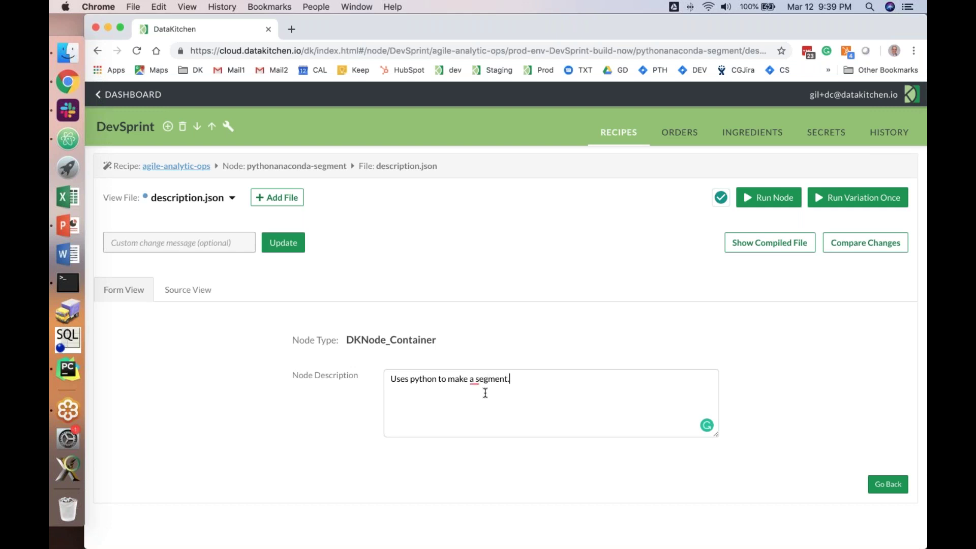
Step: Save description.json with the custom change message "this represents the addition of two steps"
left_click(125, 243)
type("thisrr")
type("presents the ")
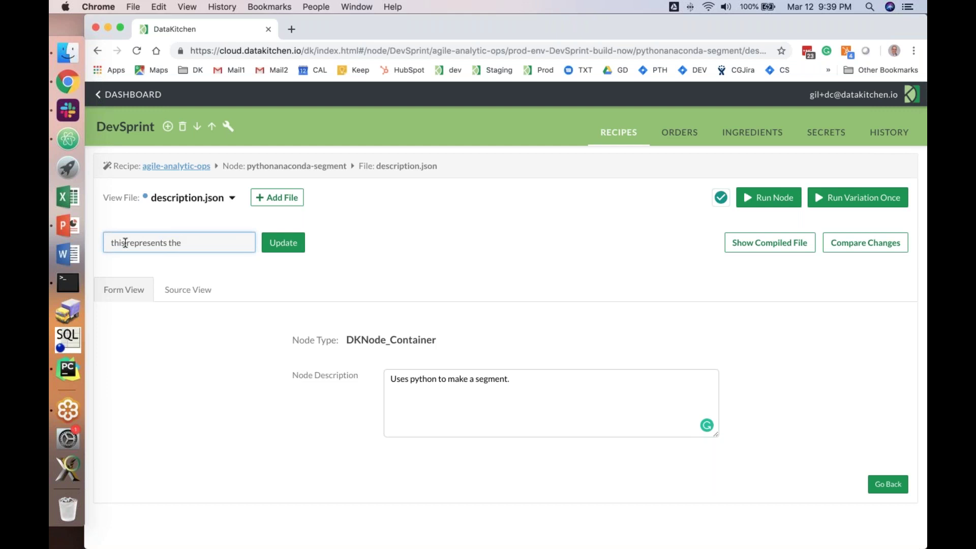
type("addition of two nod")
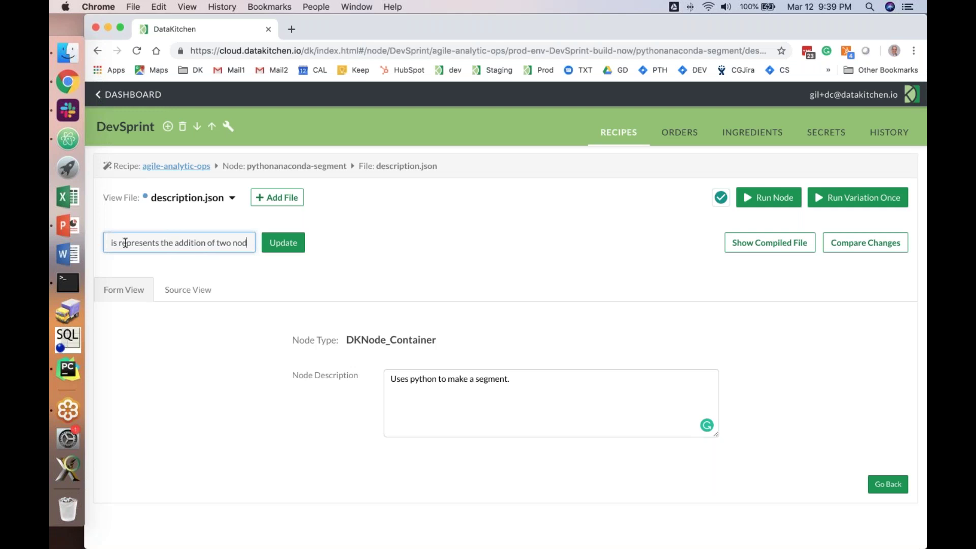
key("BackSpace")
key("BackSpace")
type("steps")
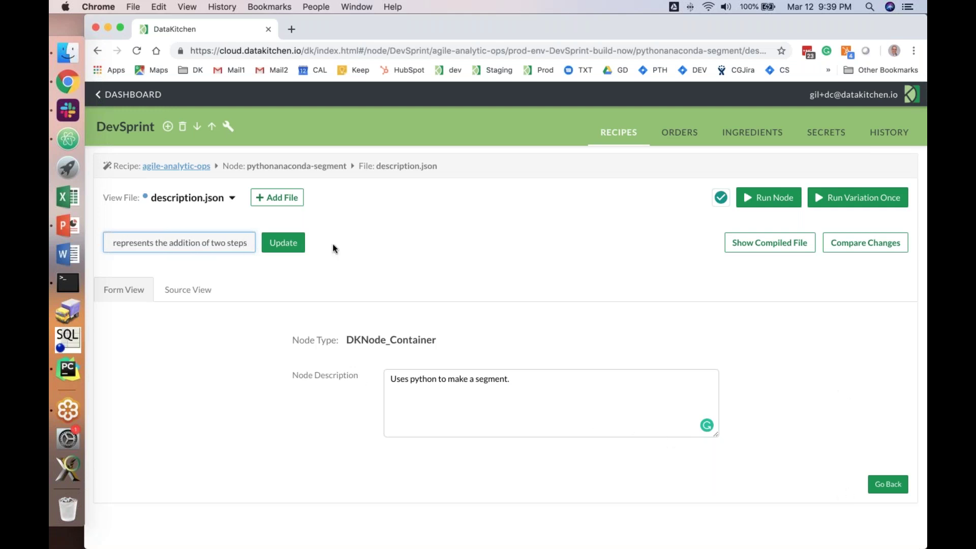
left_click(283, 242)
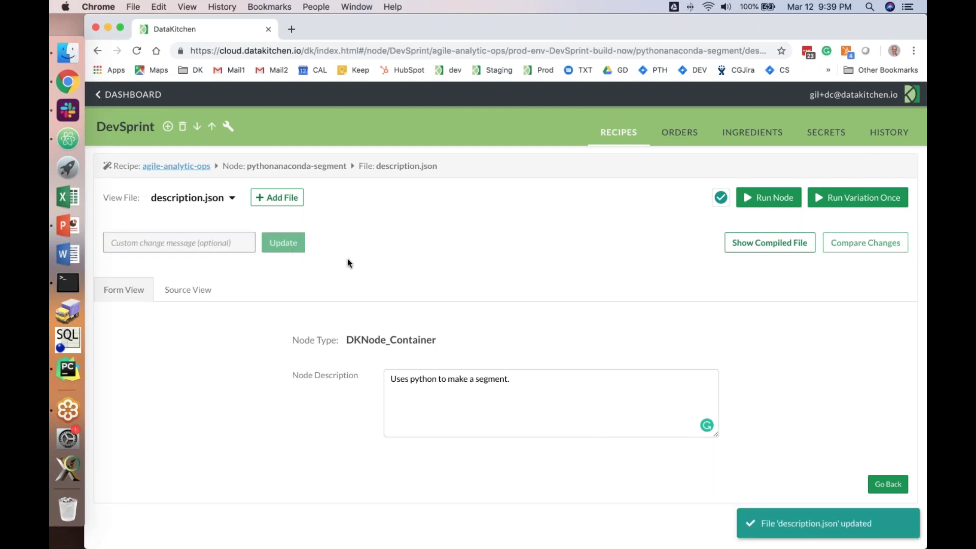
Step: Check the DevSprint kitchen's update history, and list the variations of its agile-analytic-ops recipe
left_click(889, 134)
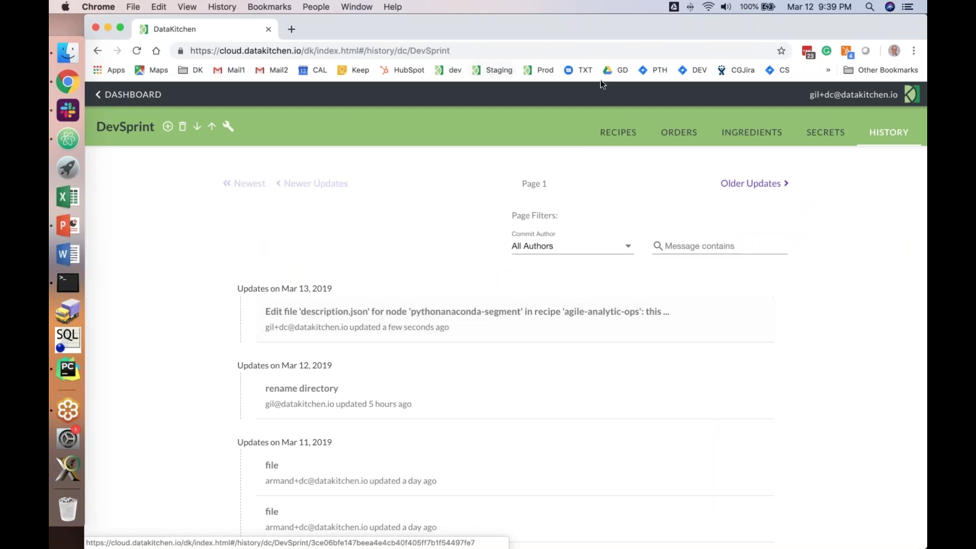
left_click(623, 133)
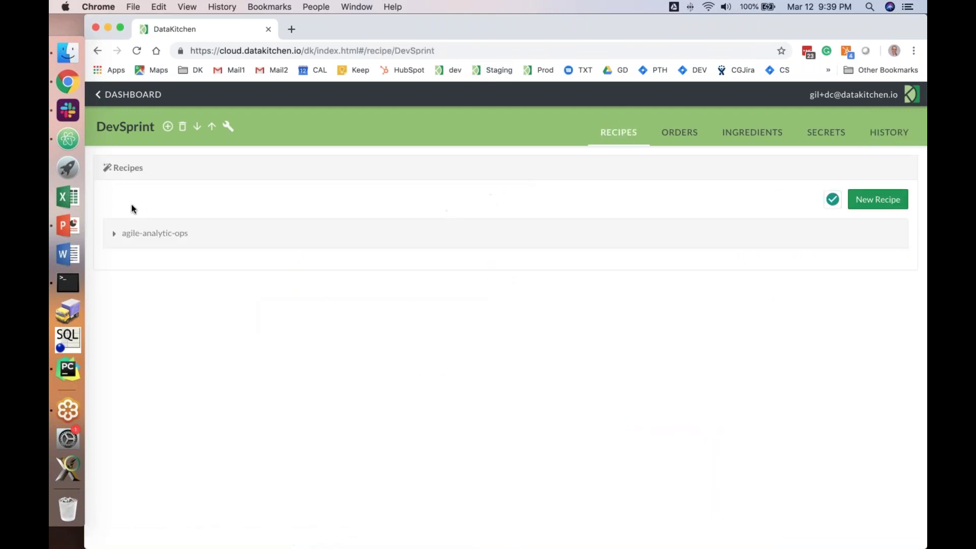
left_click(114, 236)
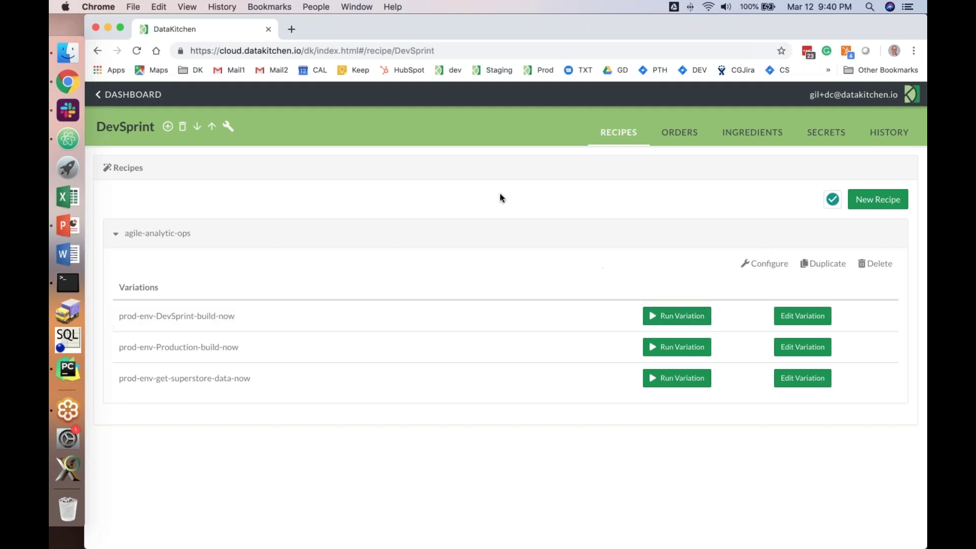
Step: Start merging DevSprint into its parent kitchen and compare the current and base versions of the modified description.json
left_click(213, 127)
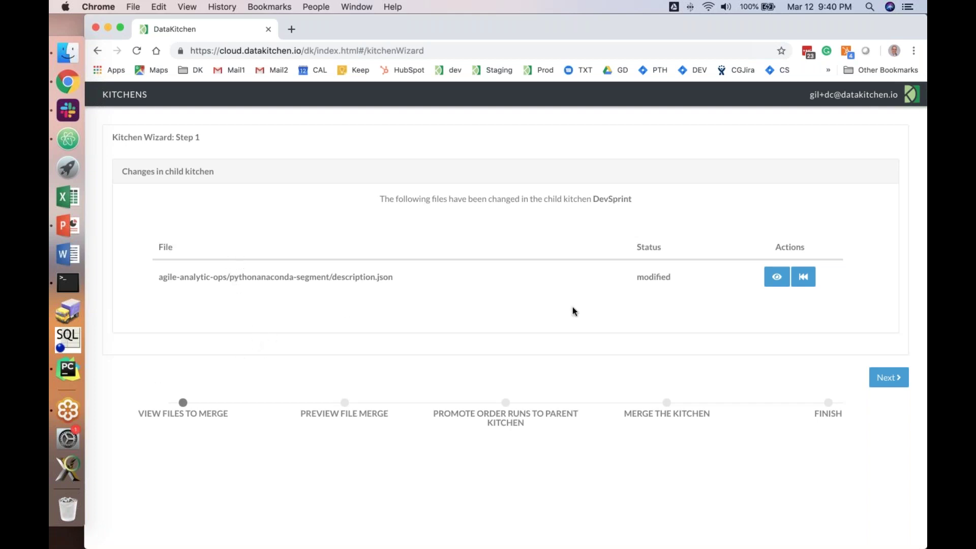
left_click(777, 277)
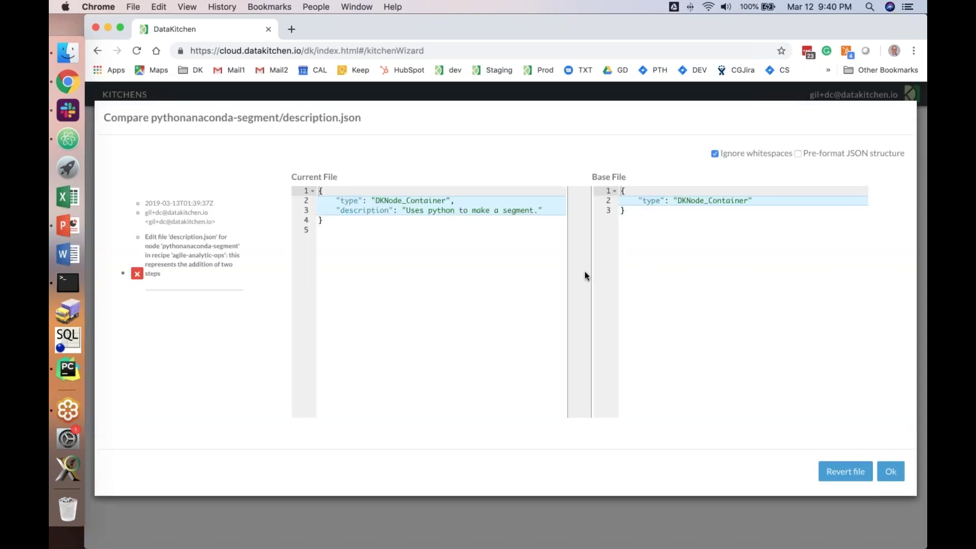
left_click(891, 472)
Step: Preview the file merge and merge DevSprint into Production without promoting any order runs
left_click(888, 377)
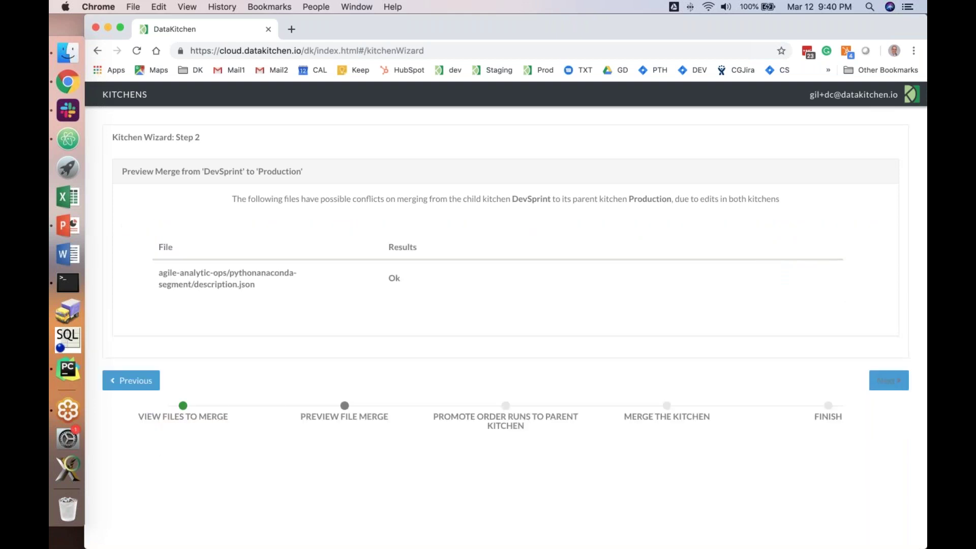
left_click(893, 385)
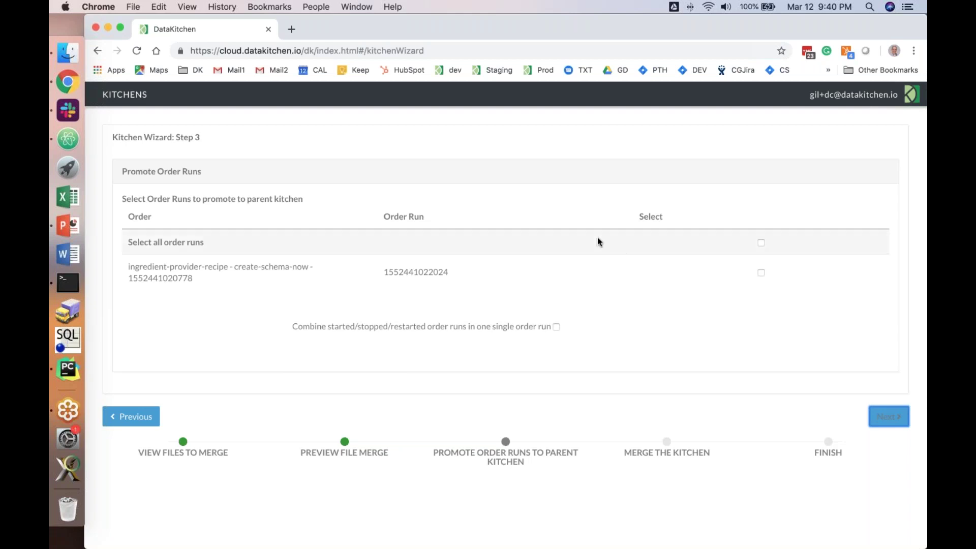
left_click(892, 417)
left_click(864, 257)
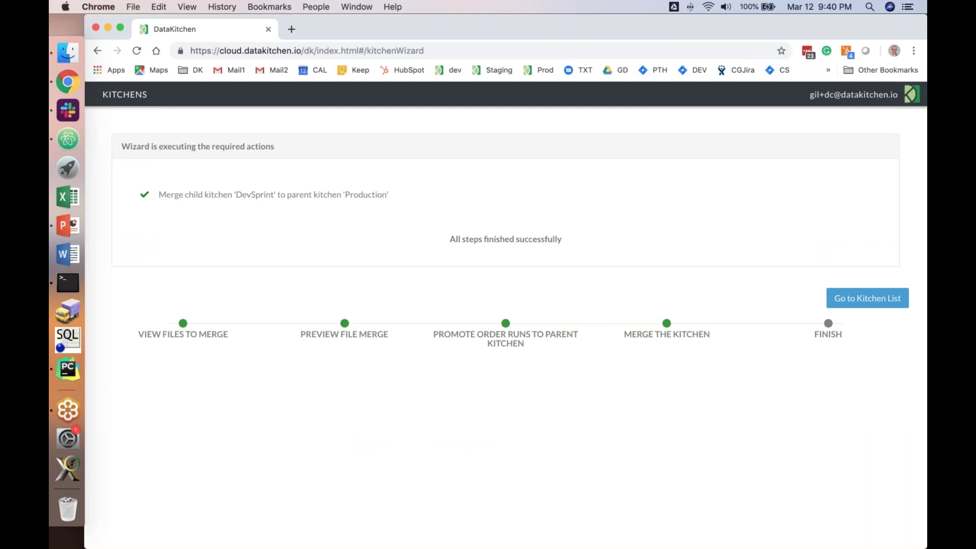
Step: Go to the Production kitchen and examine the latest updates in its history
left_click(125, 95)
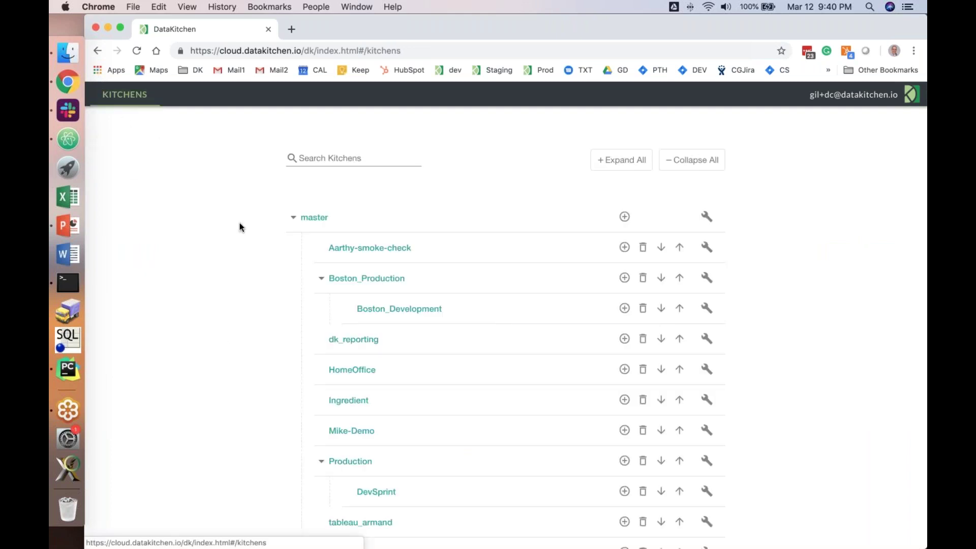
left_click(350, 461)
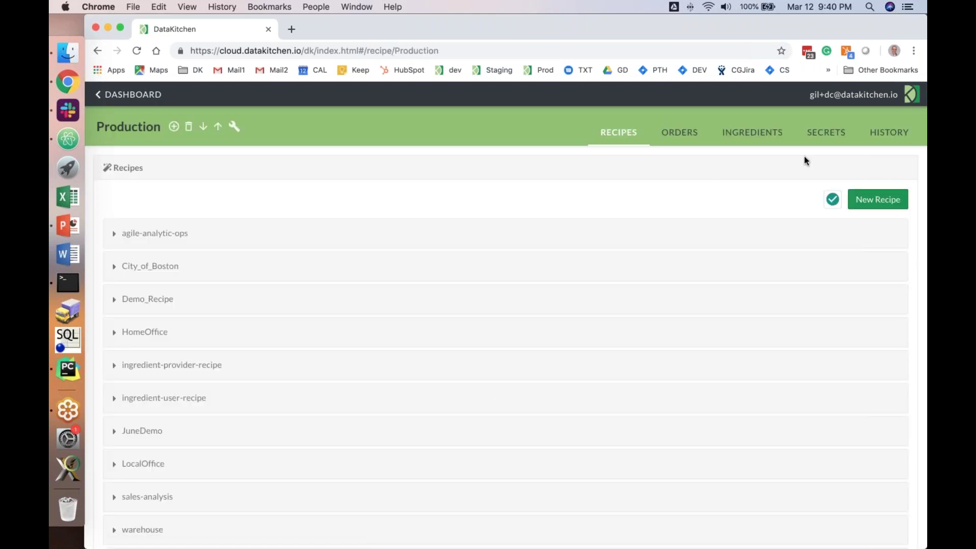
left_click(890, 134)
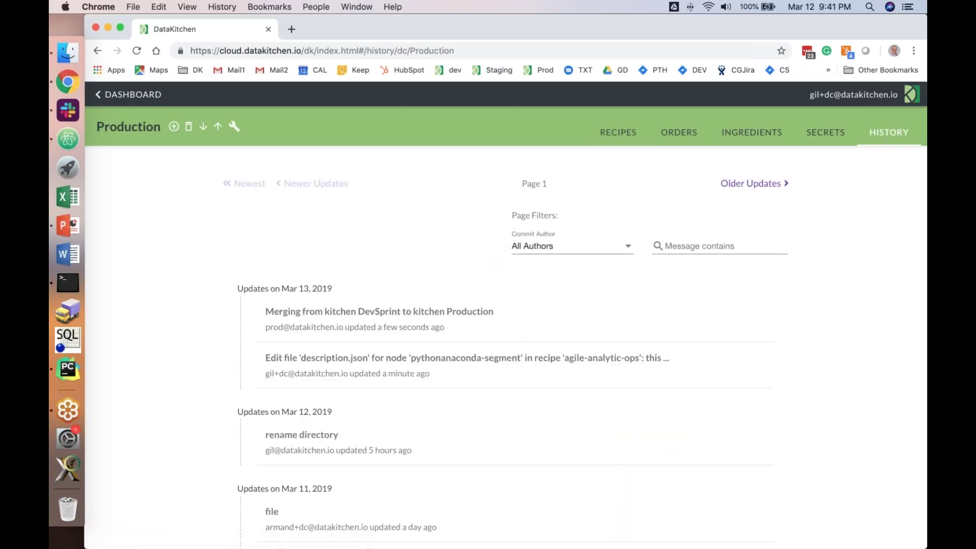
scroll(350, 315, "down", 2)
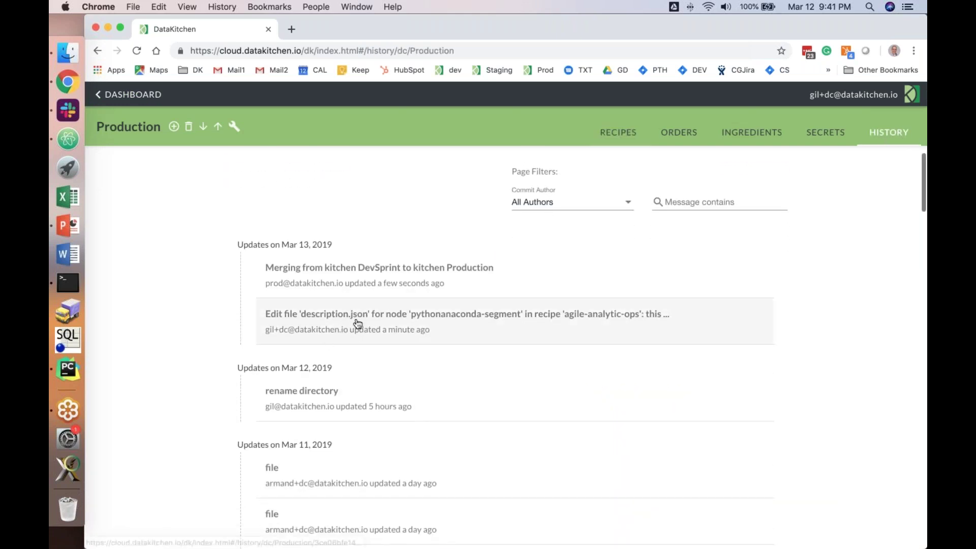